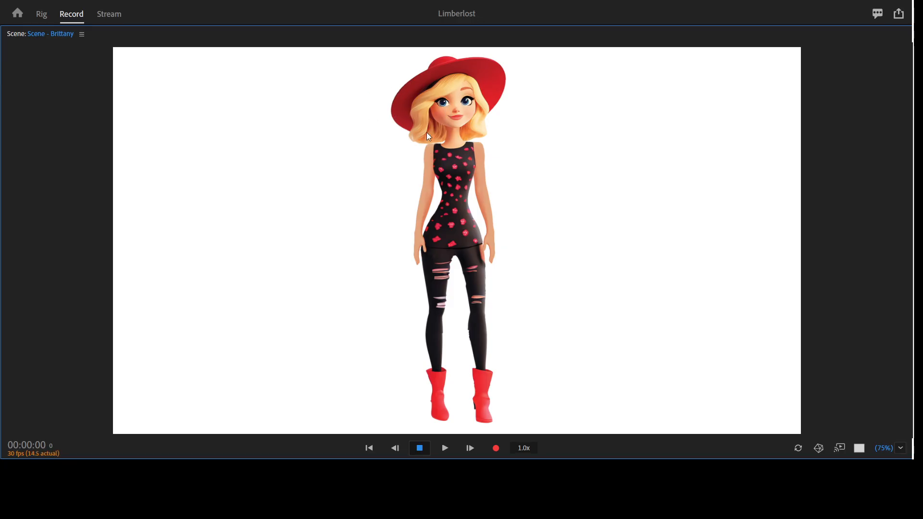
- Inspect the Brittany puppet's properties, the Camera 1 and Brittany tracks, and the enlarged scene view
key("grave")
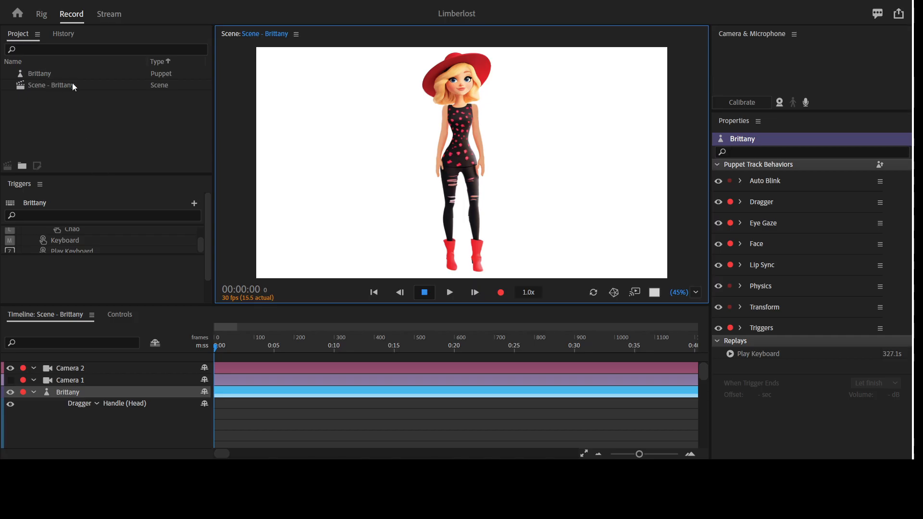
key("grave")
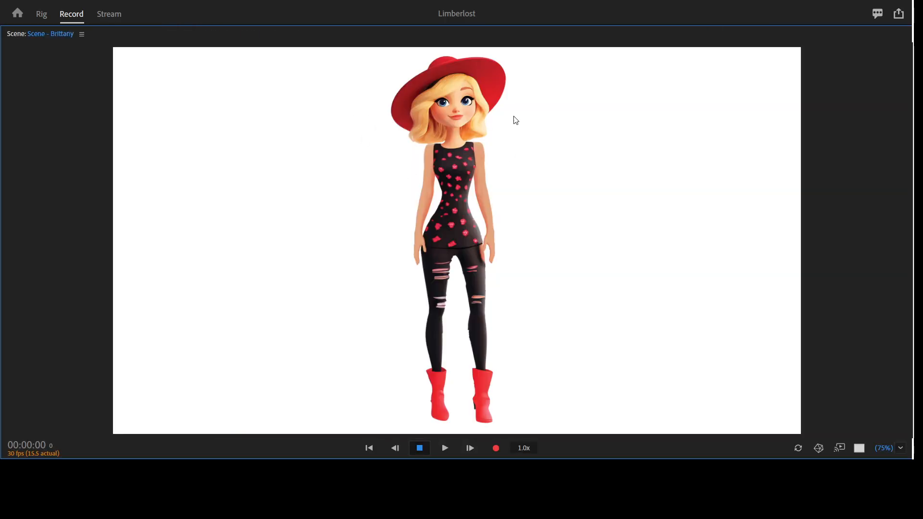
key("grave")
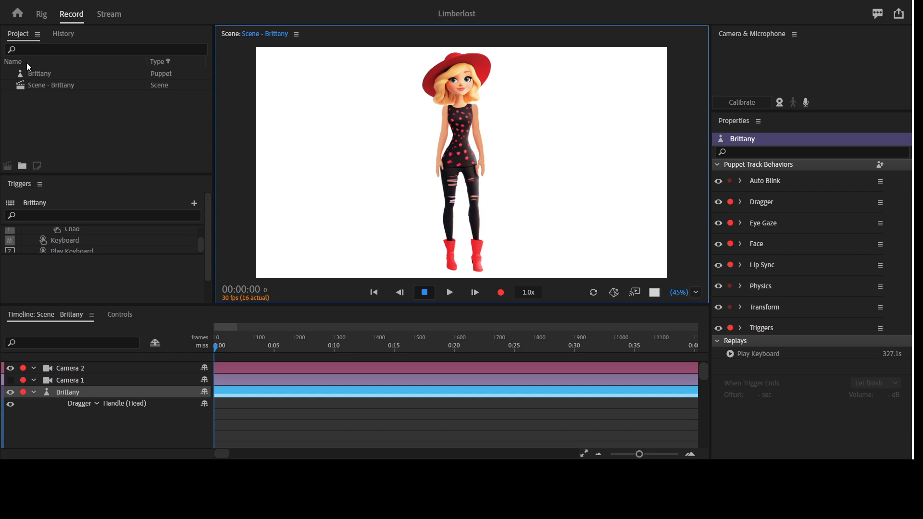
left_click(37, 75)
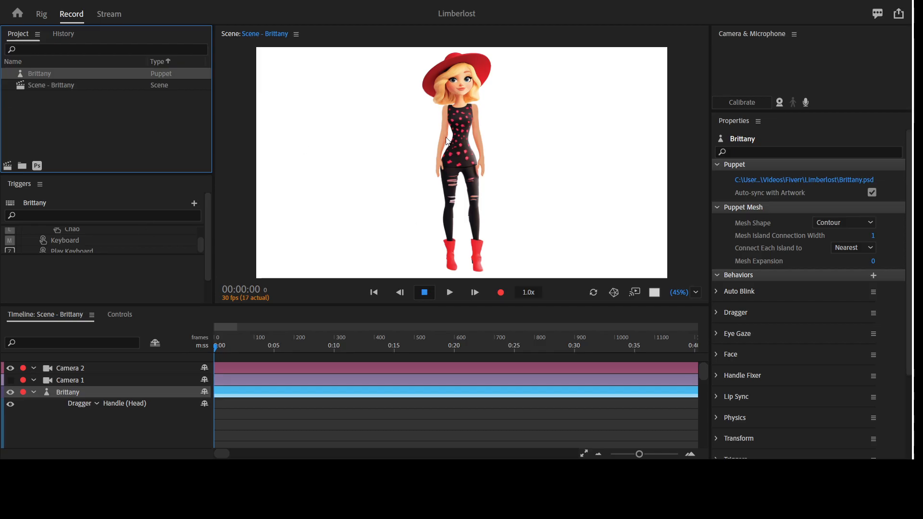
left_click(74, 367)
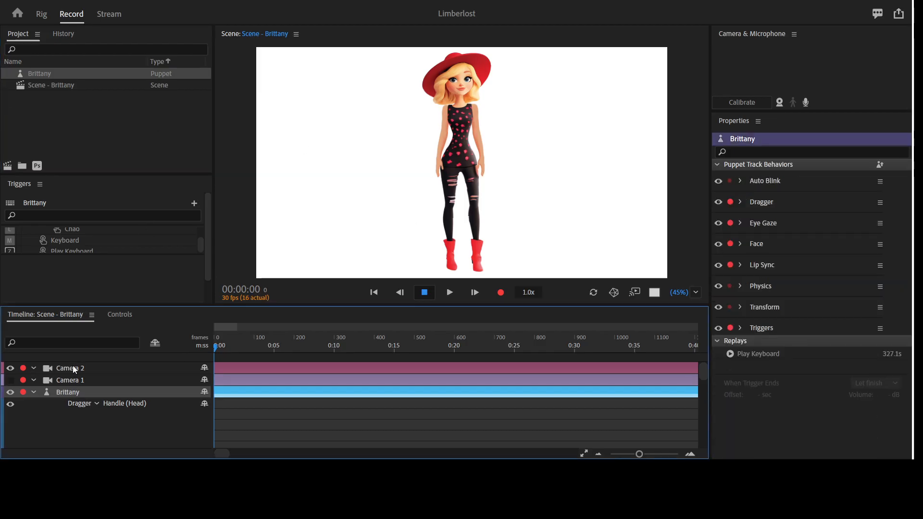
left_click(68, 380)
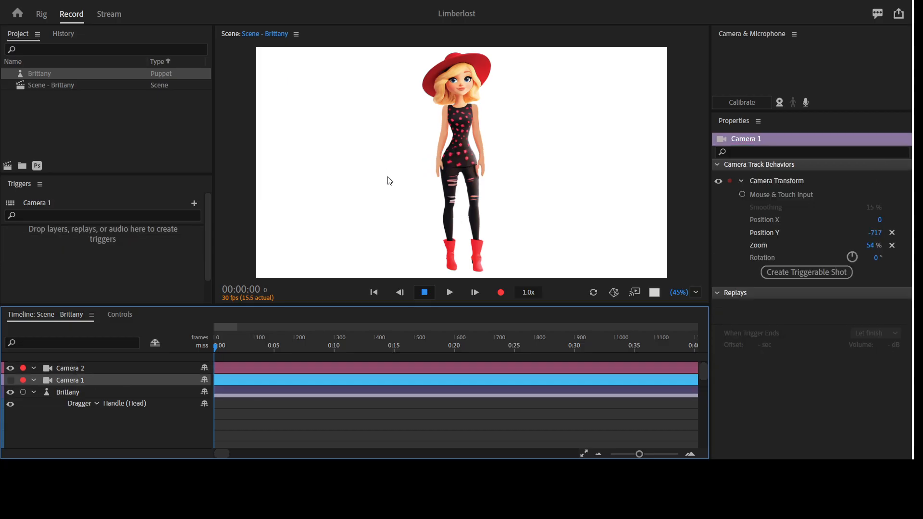
left_click(77, 391)
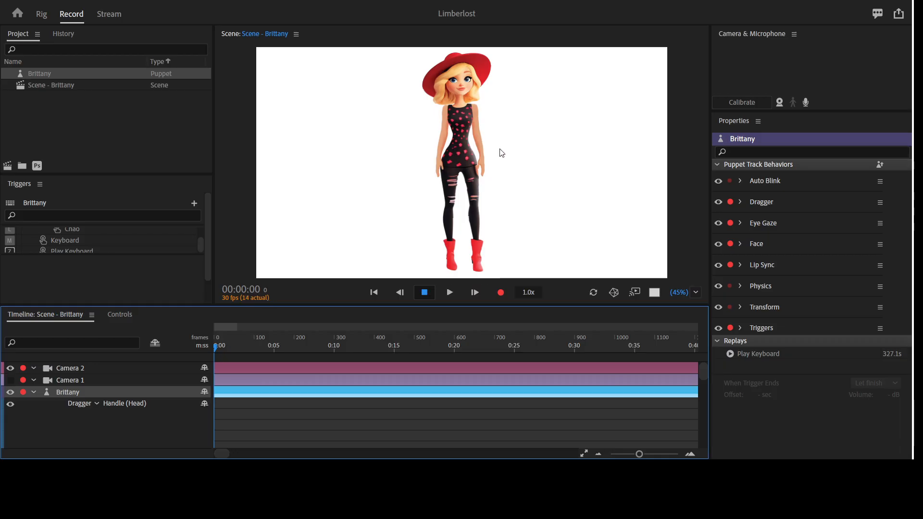
key("grave")
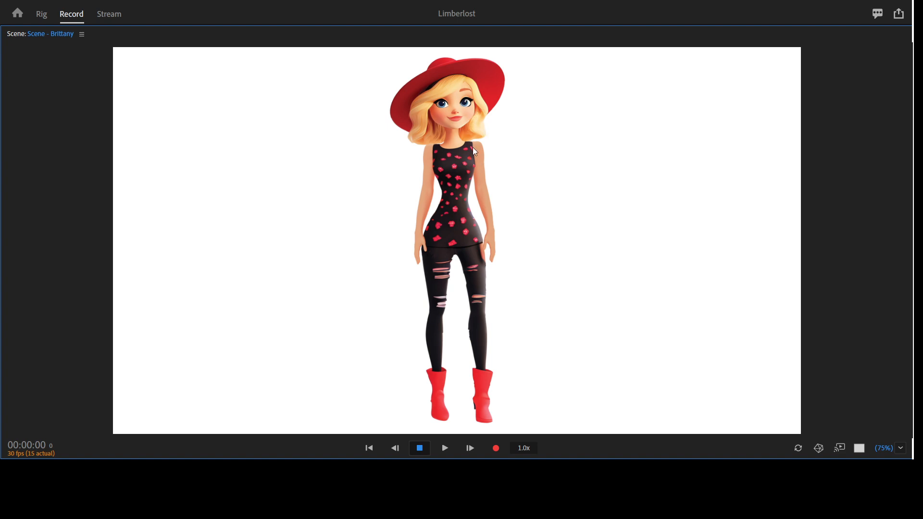
key("grave")
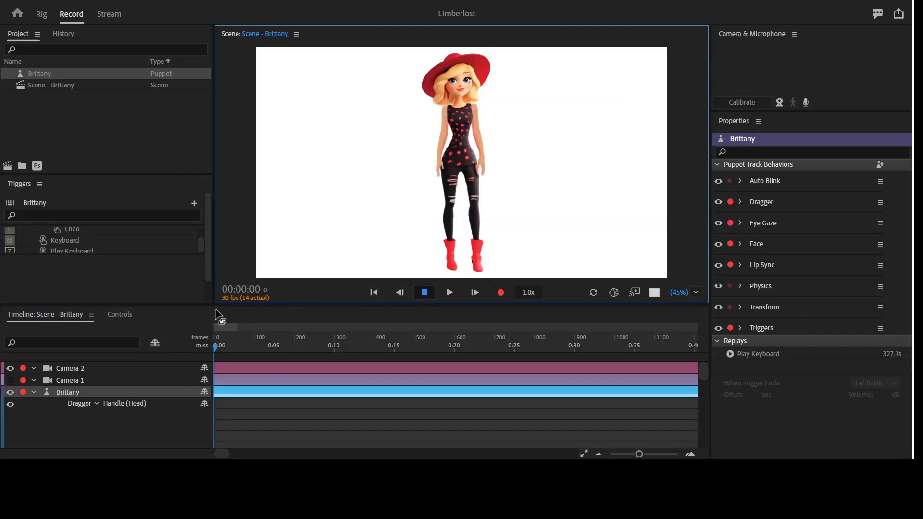
- Select the Brittany track, look through its eyebrow, eye and arm trigger controls, and check the puppet in the enlarged scene
left_click(74, 391)
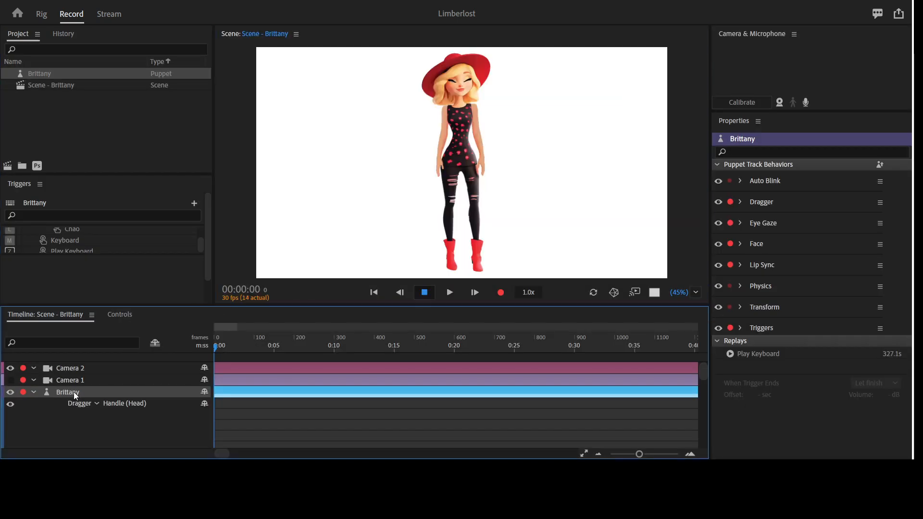
left_click(121, 315)
left_click(359, 385)
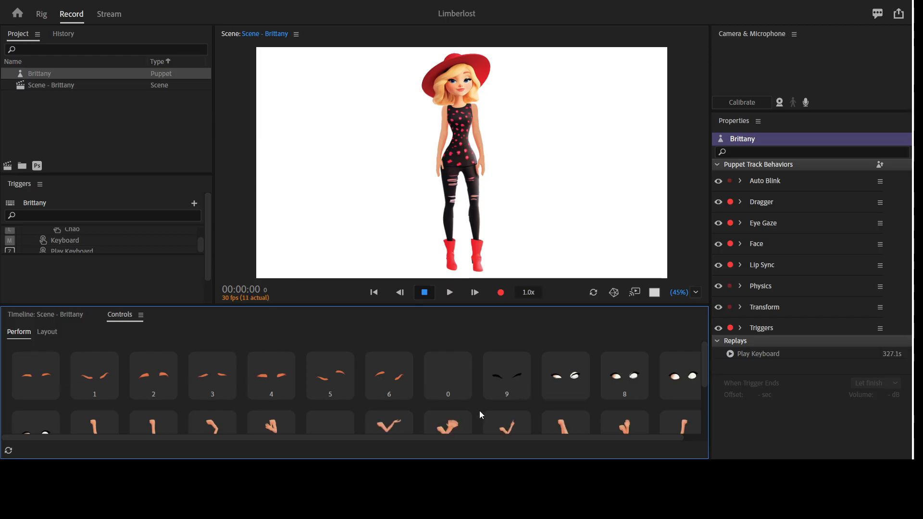
scroll(497, 400, "down", 2)
scroll(445, 380, "up", 2)
left_click(52, 315)
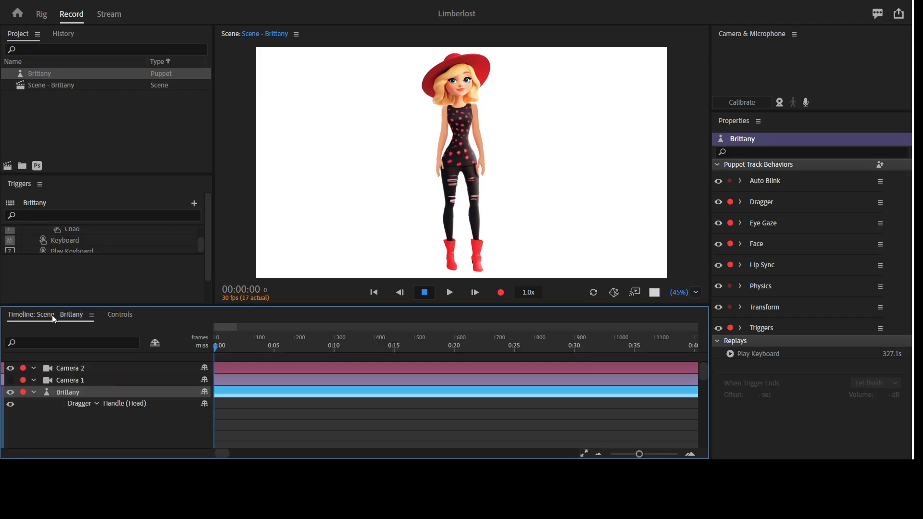
key("grave")
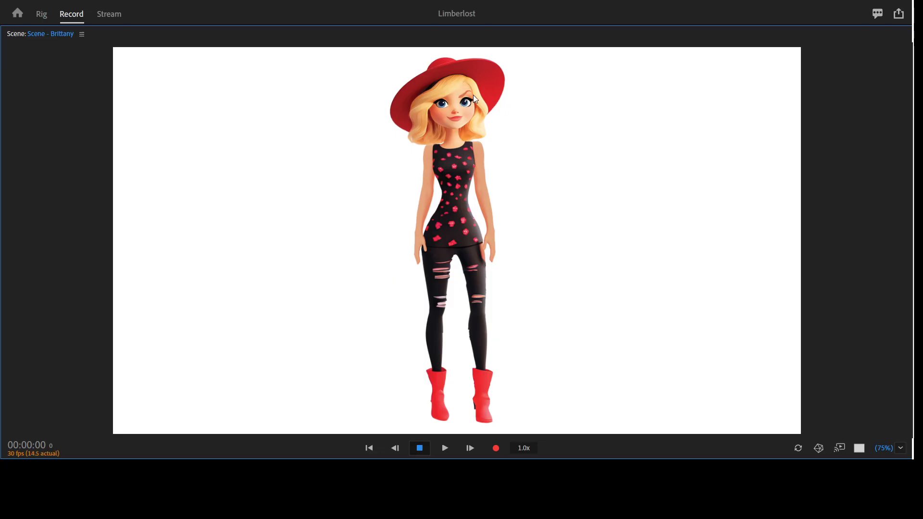
key("grave")
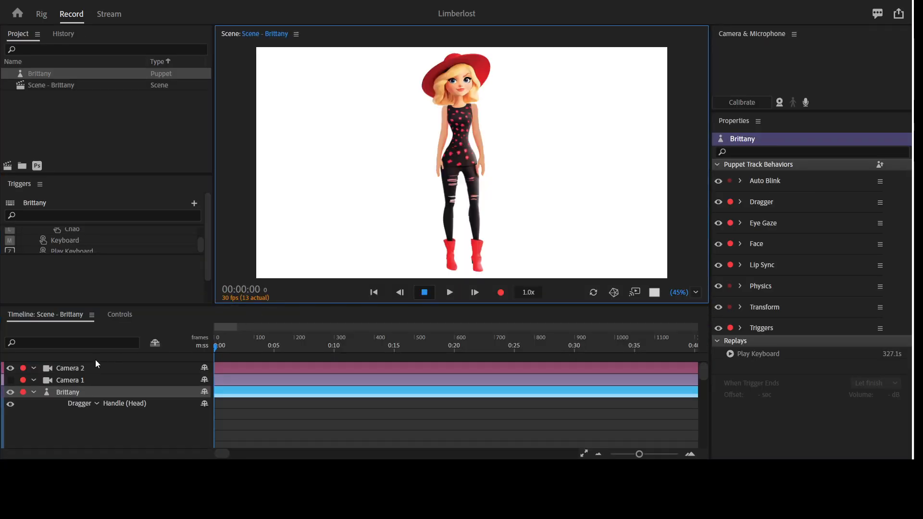
- Hide Camera 2 and show Camera 1 to frame the puppet from the hips up, and check the enlarged scene
left_click(78, 367)
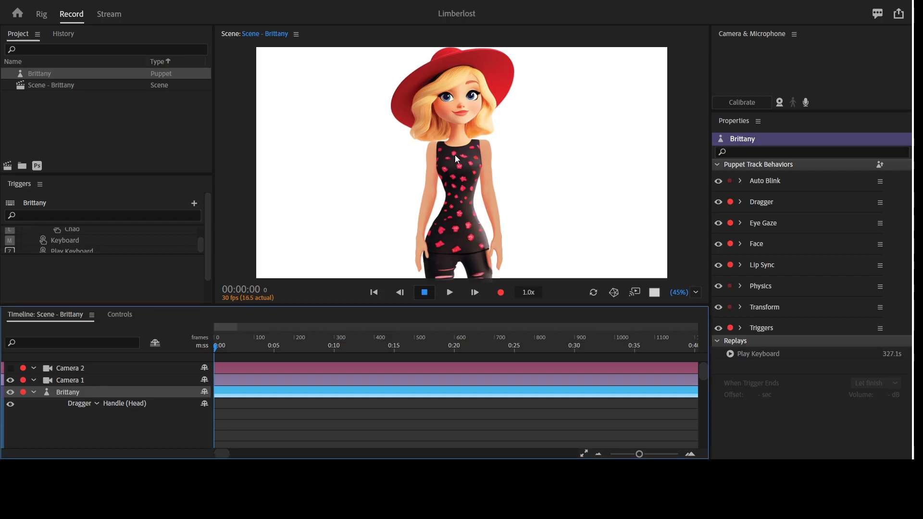
key("grave")
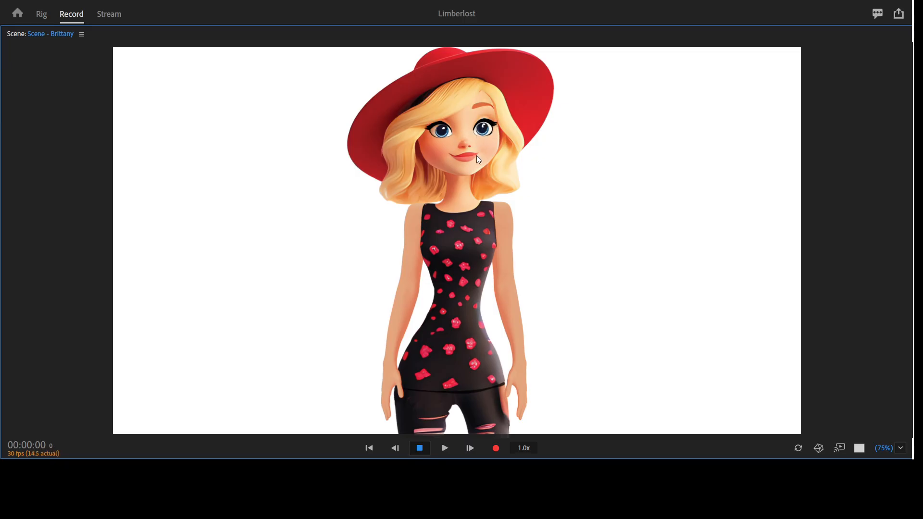
key("grave")
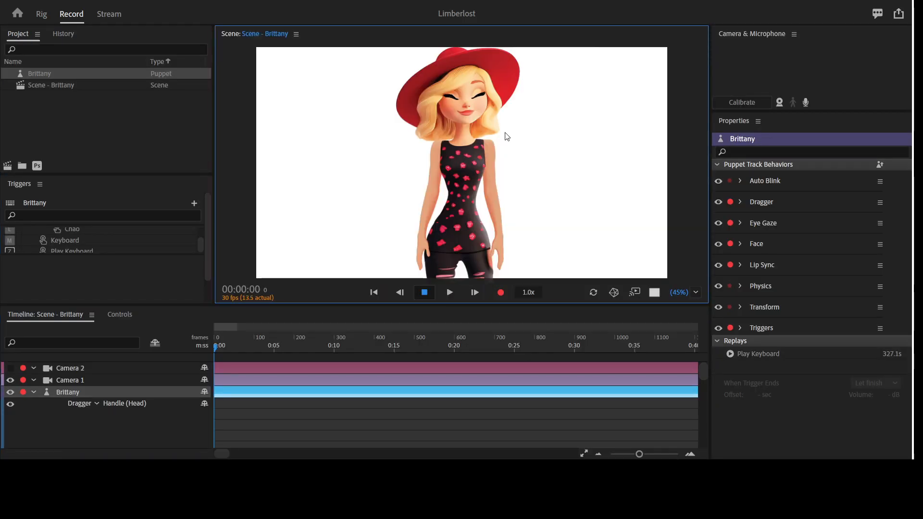
- Turn on the microphone input for the Brittany puppet and check the enlarged scene view
left_click(86, 400)
left_click(807, 102)
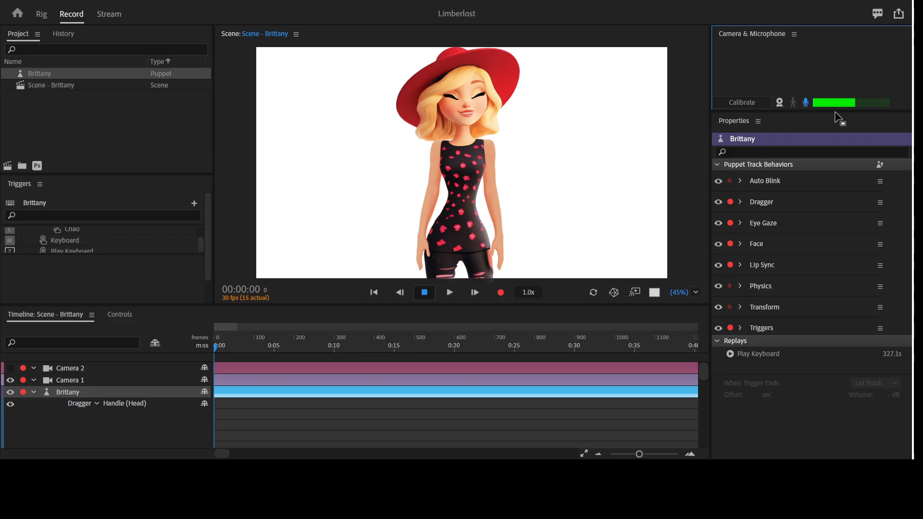
key("grave")
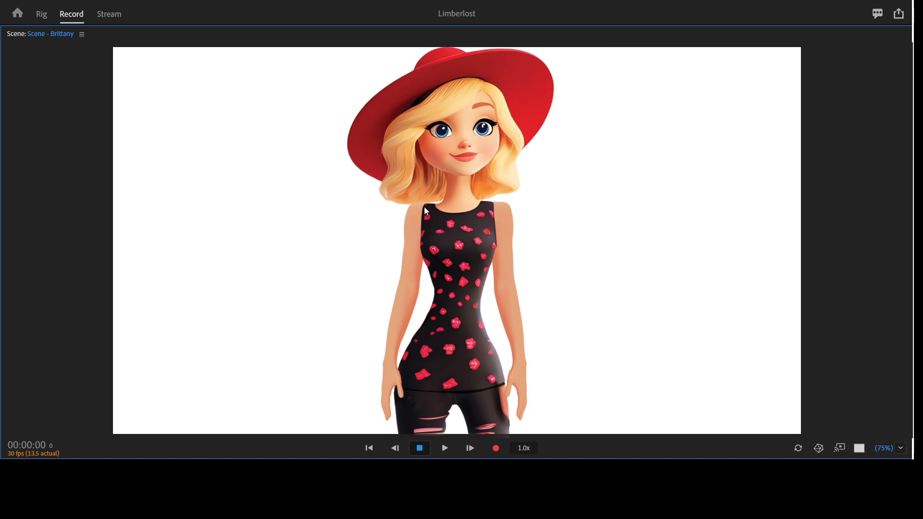
key("grave")
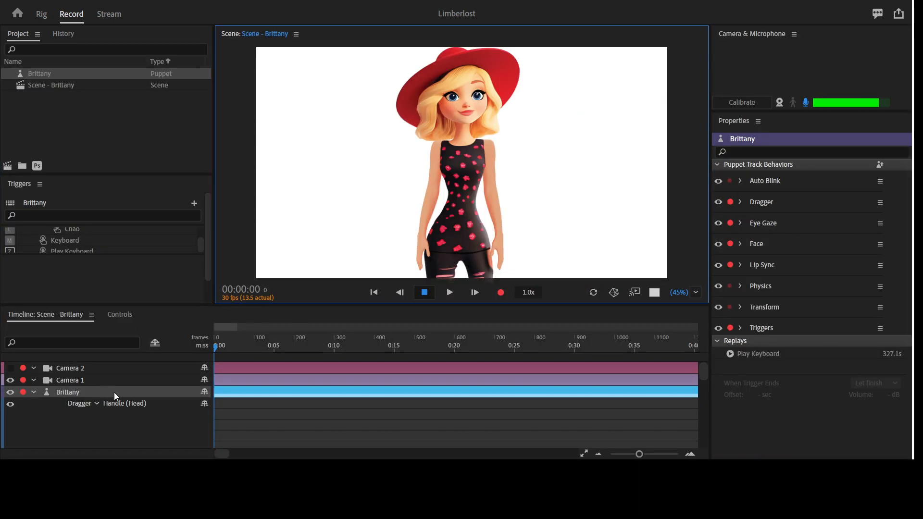
- Perform the puppet's eyebrow trigger 1 in the enlarged scene view and return to the full workspace
key("grave")
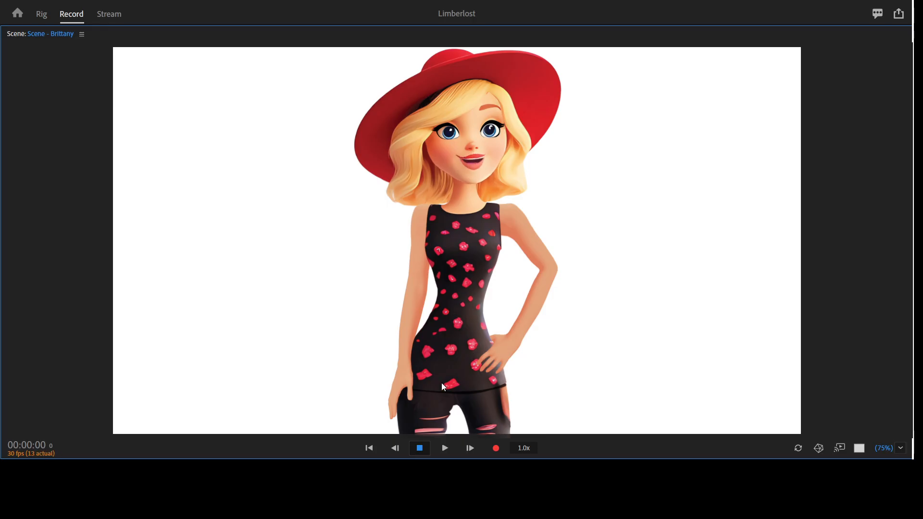
key("1")
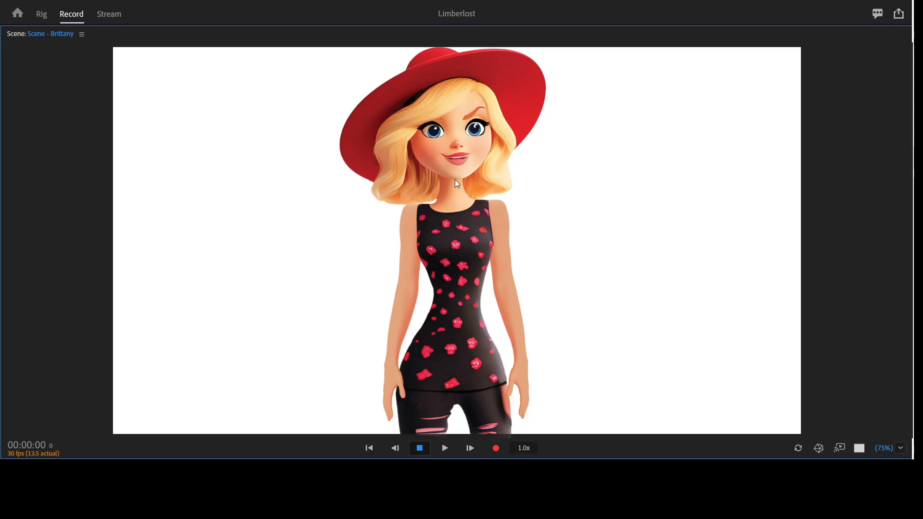
key("grave")
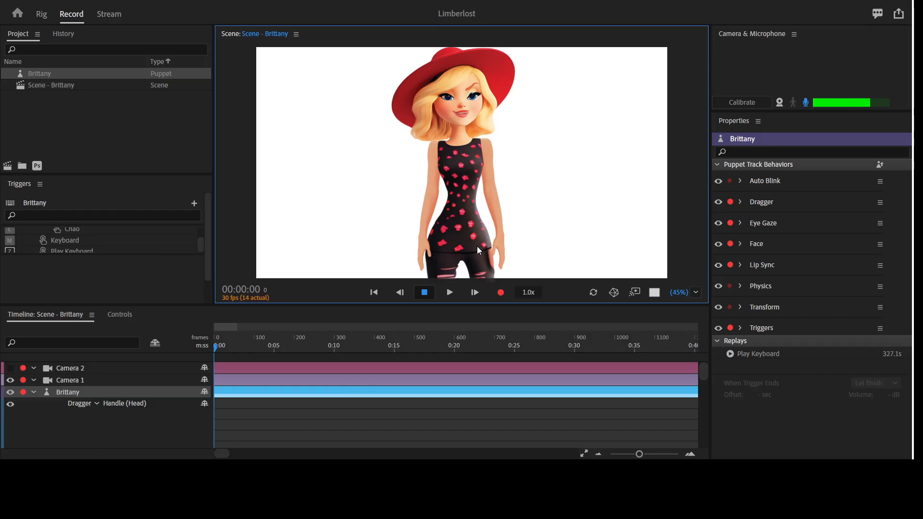
- Find the musical keyboard among the puppet's trigger controls and trigger it into the scene
left_click(144, 312)
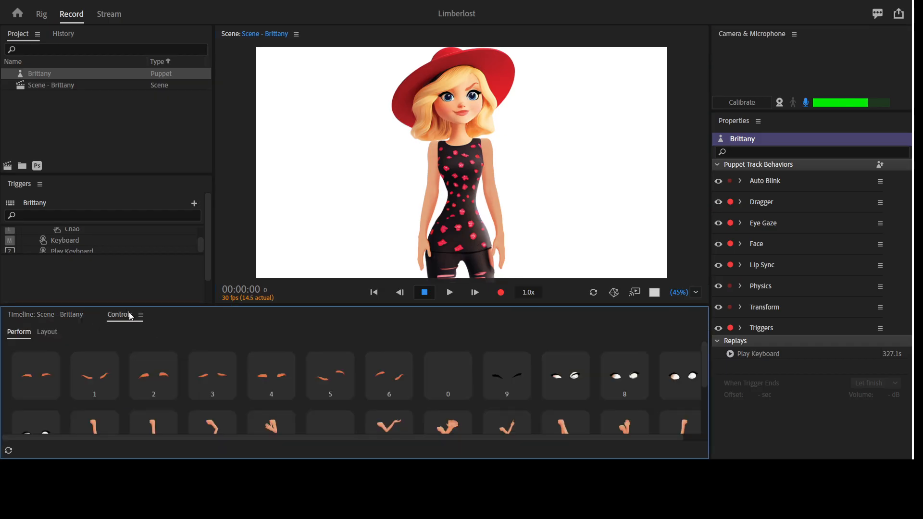
scroll(366, 389, "down", 5)
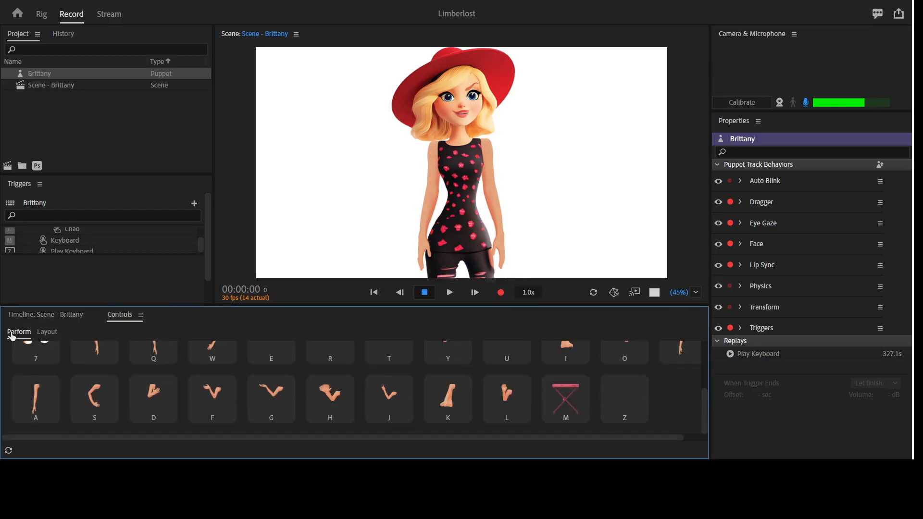
left_click(38, 319)
key("m")
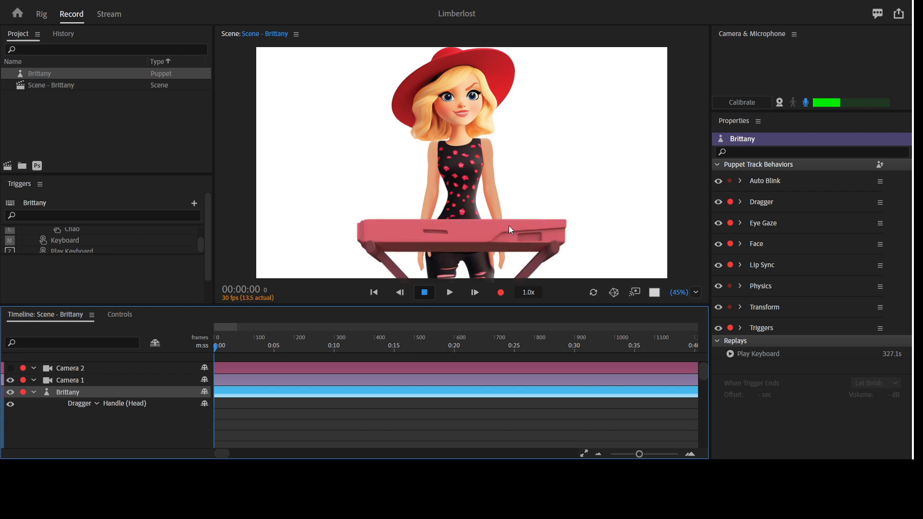
- Perform the pointing-arm trigger L and arm trigger F behind the keyboard, and view the puppet enlarged
key("l")
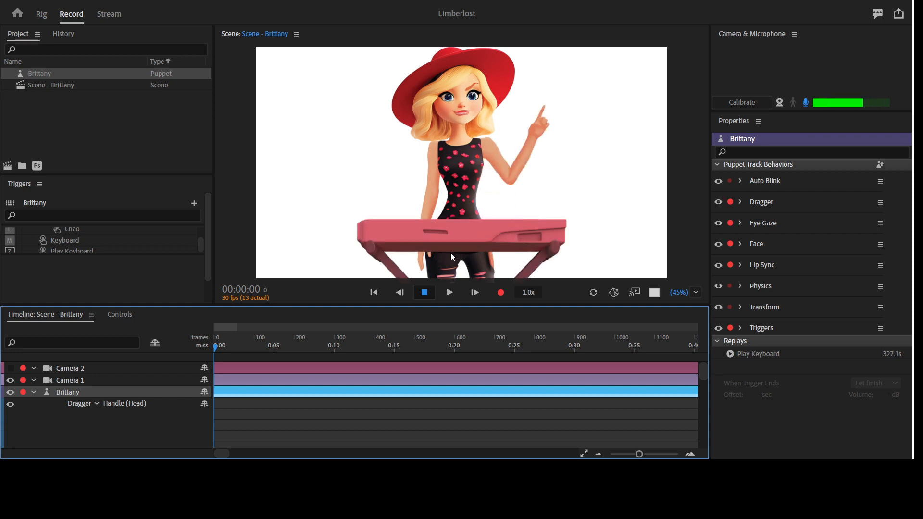
key("f")
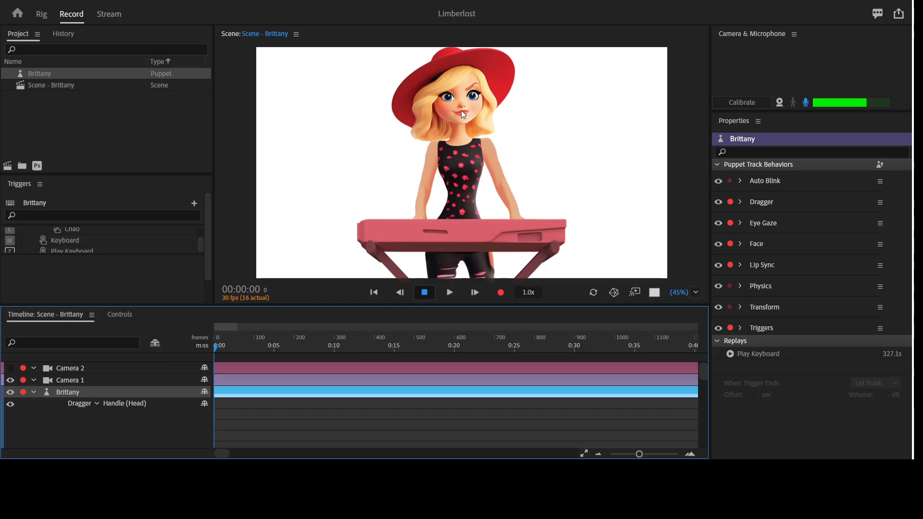
key("grave")
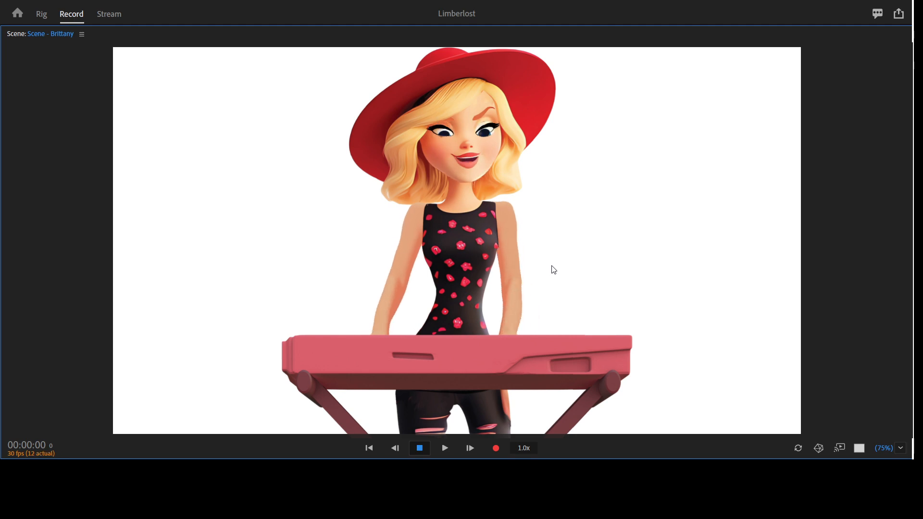
key("grave")
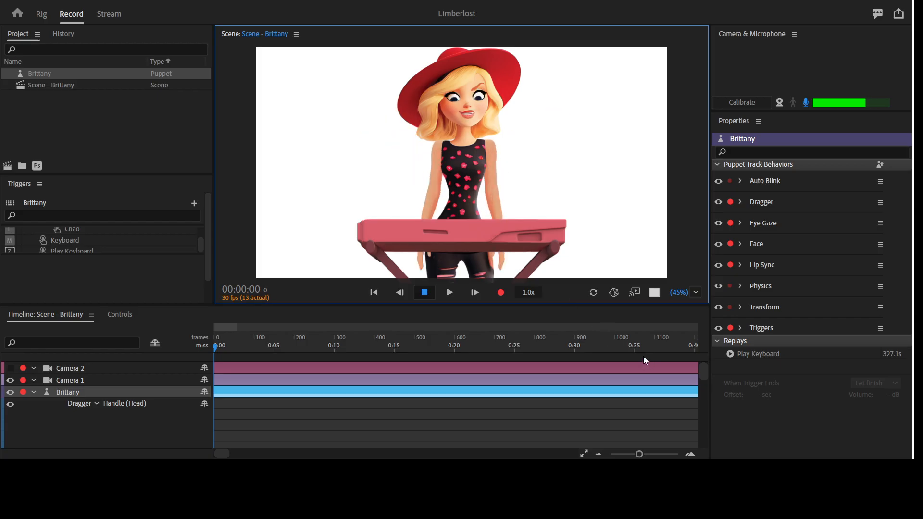
- Perform the puppet's arm pose trigger K several times in the enlarged scene view and restore the workspace
key("grave")
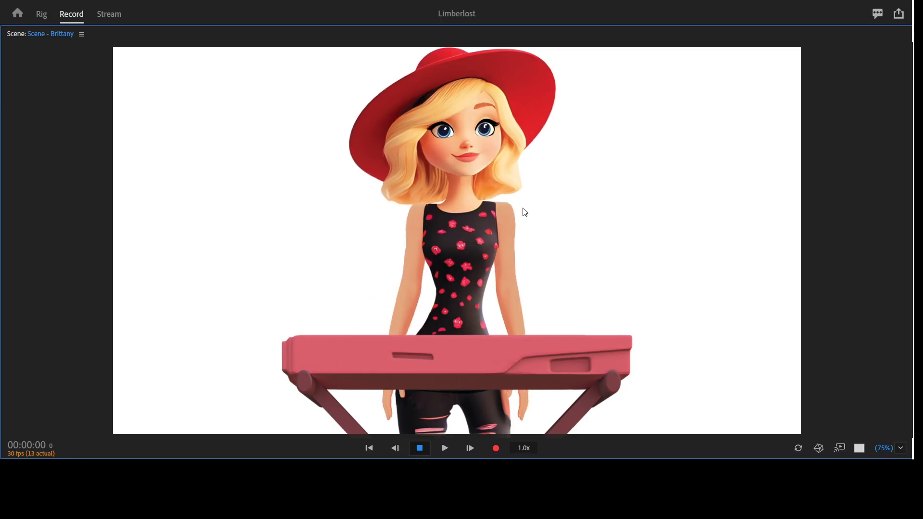
key("k")
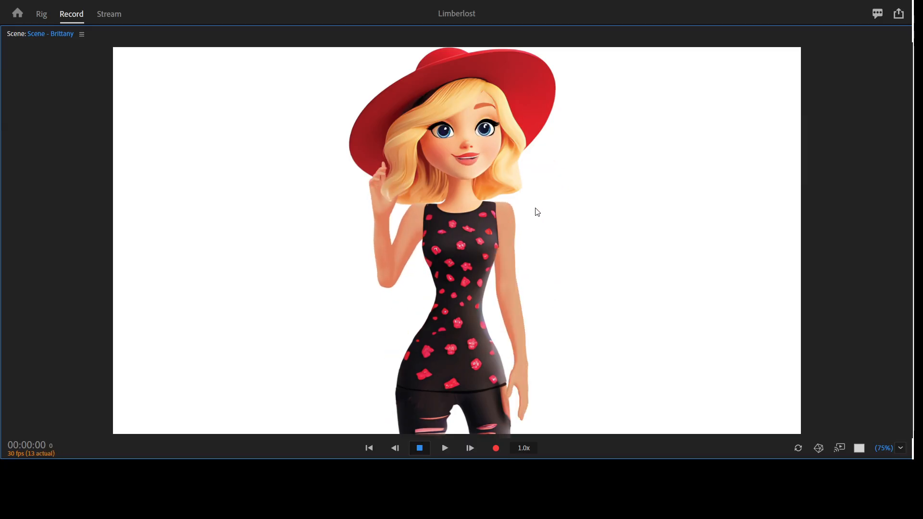
key("k")
key("k")
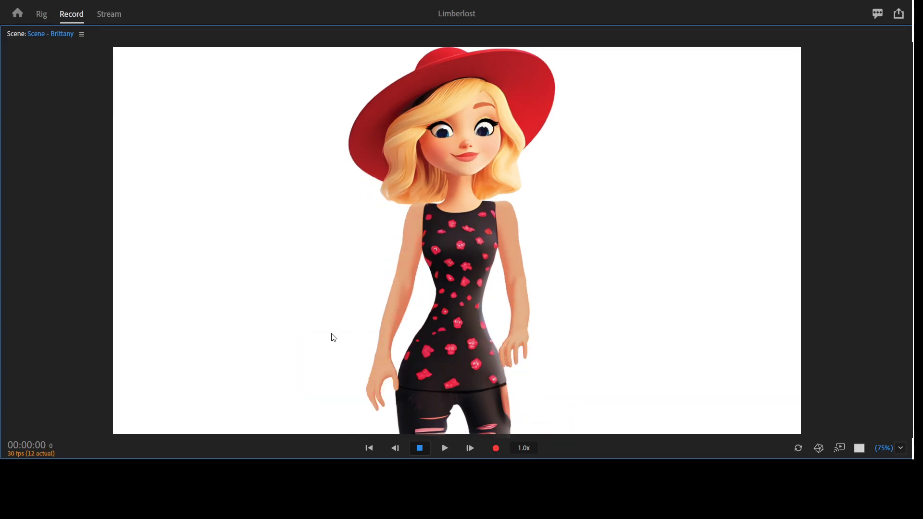
key("k")
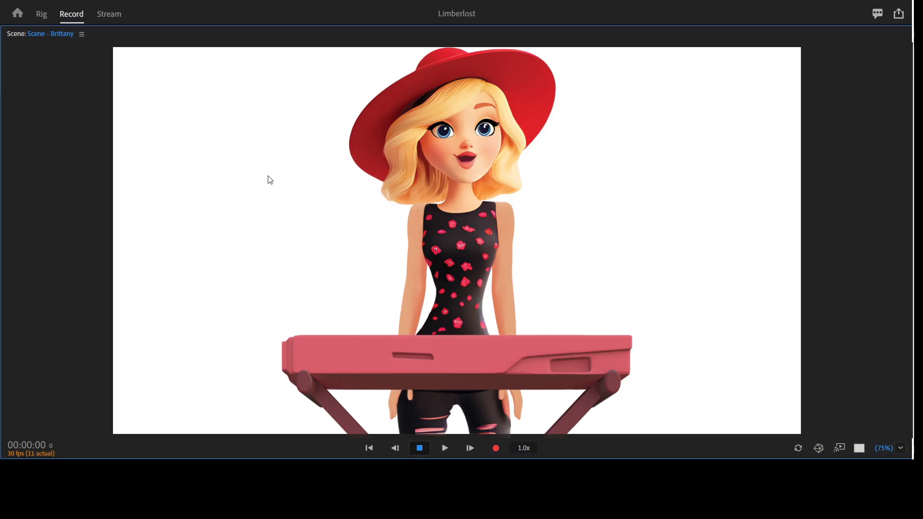
key("grave")
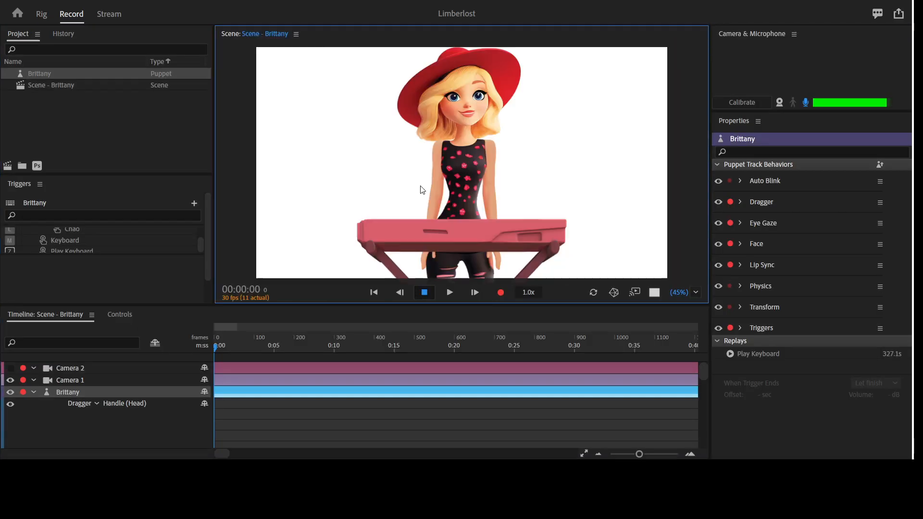
- Review the puppet's trigger controls again, return to the timeline and enlarge the scene view
left_click(121, 314)
scroll(301, 383, "up", 3)
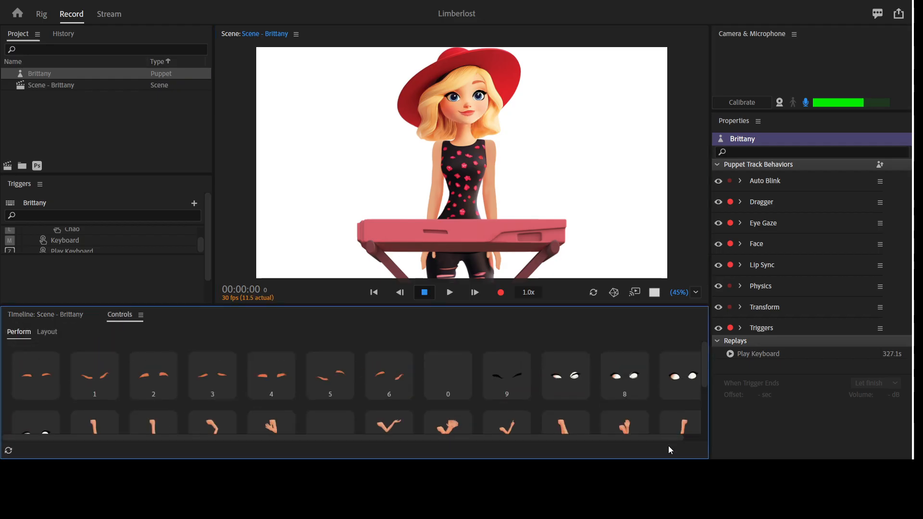
left_click(60, 316)
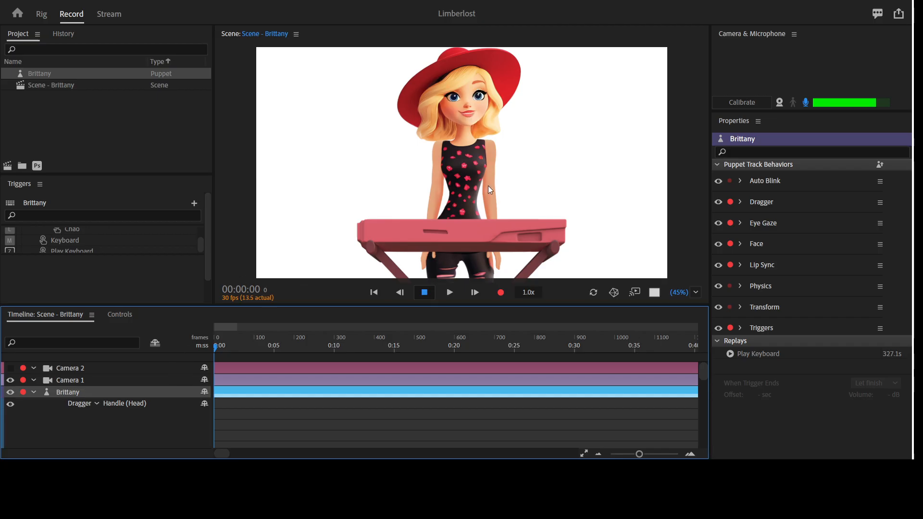
key("grave")
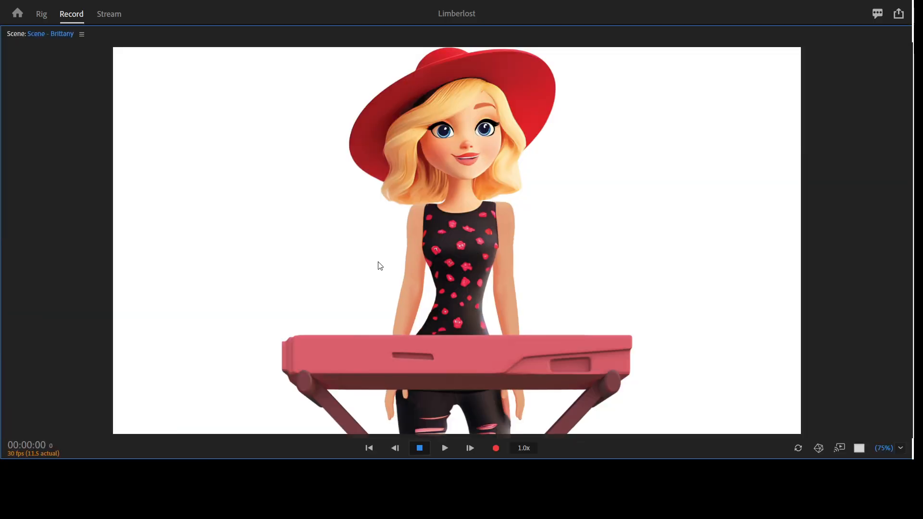